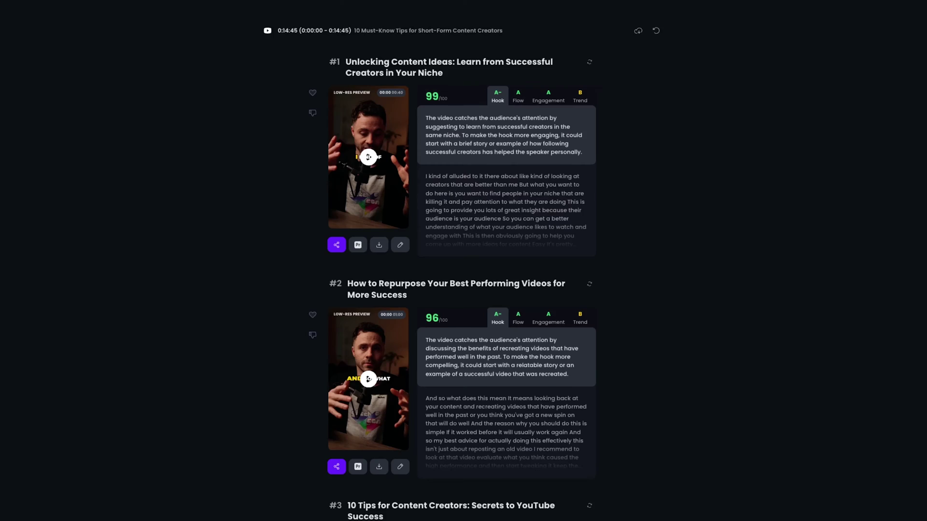
Step: Pick 8 May 2024 as the clip's schedule date and close the date picker
scroll(462, 260, down, 7)
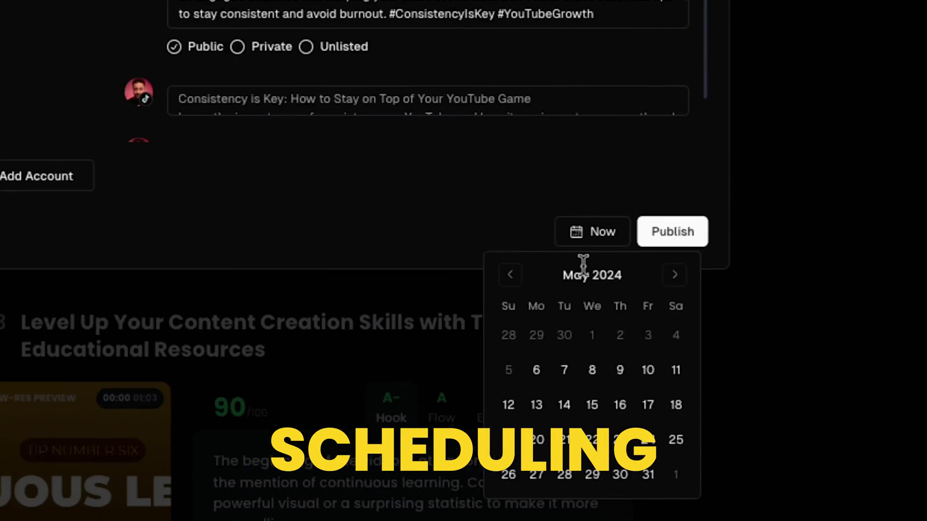
click(508, 300)
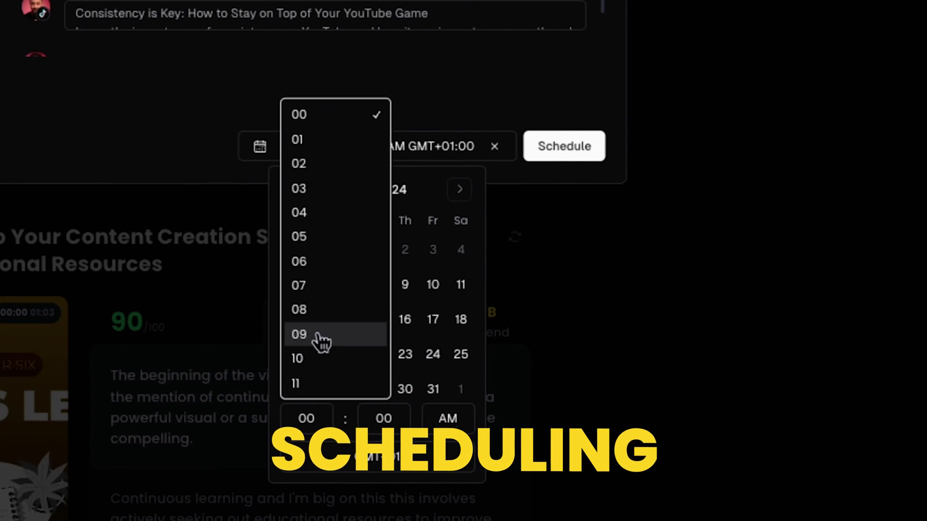
click(497, 320)
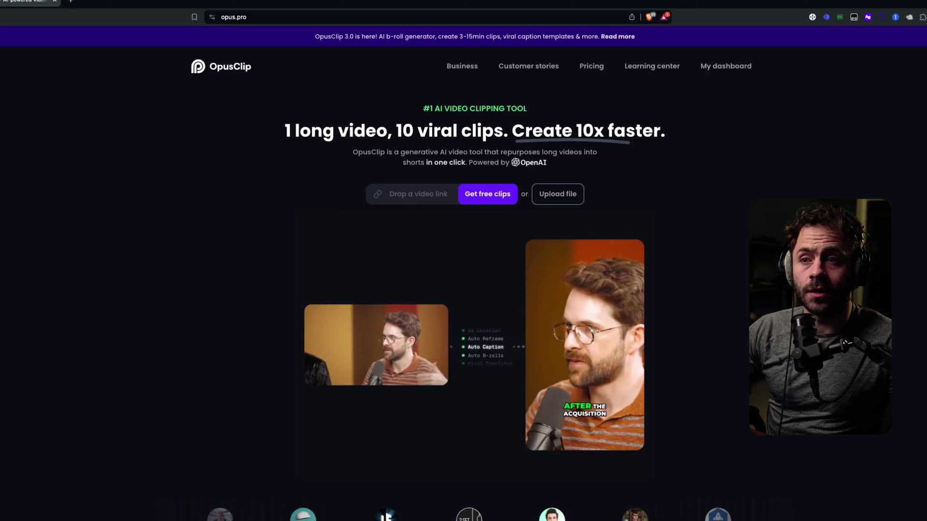
Step: Paste the YouTube video link and submit it to get free clips
click(443, 246)
key(ctrl+v)
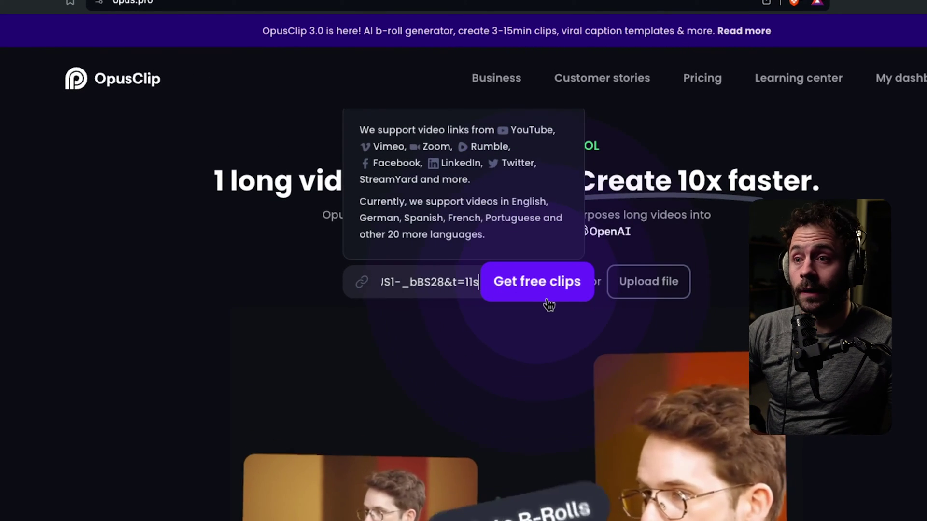
click(549, 304)
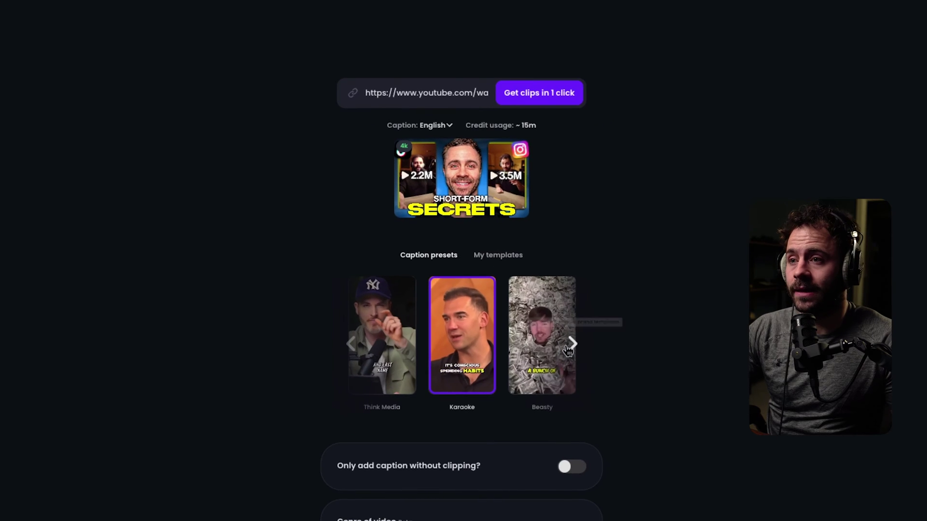
Step: Browse the caption presets and My templates, returning to the built-in presets with Karaoke
click(572, 344)
click(572, 343)
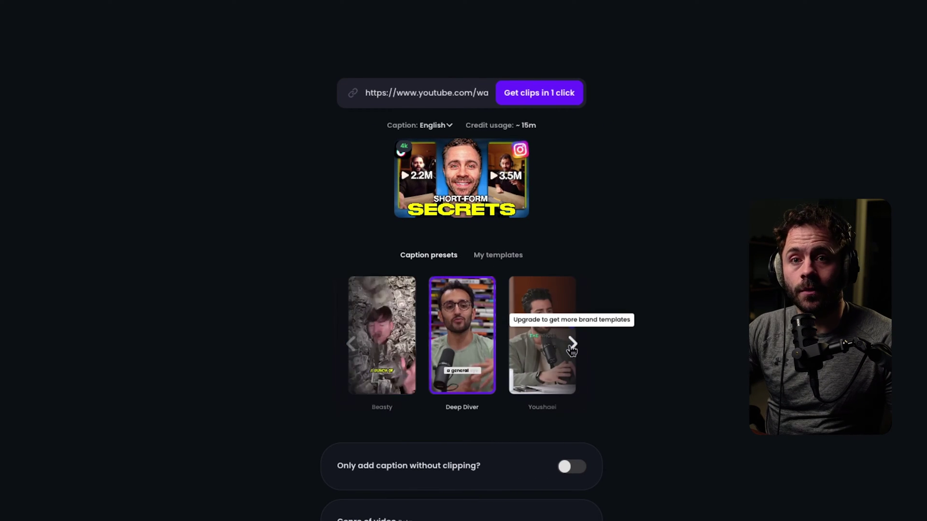
click(573, 344)
click(573, 344)
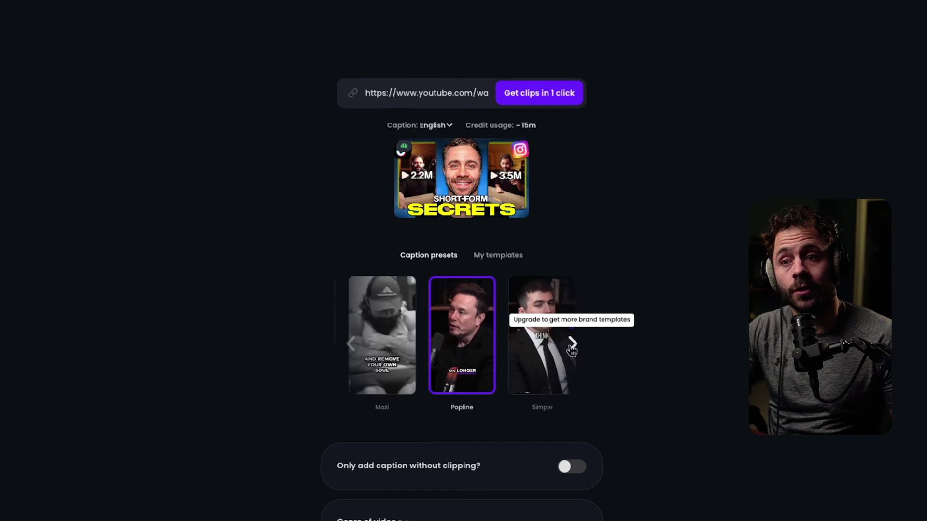
click(507, 259)
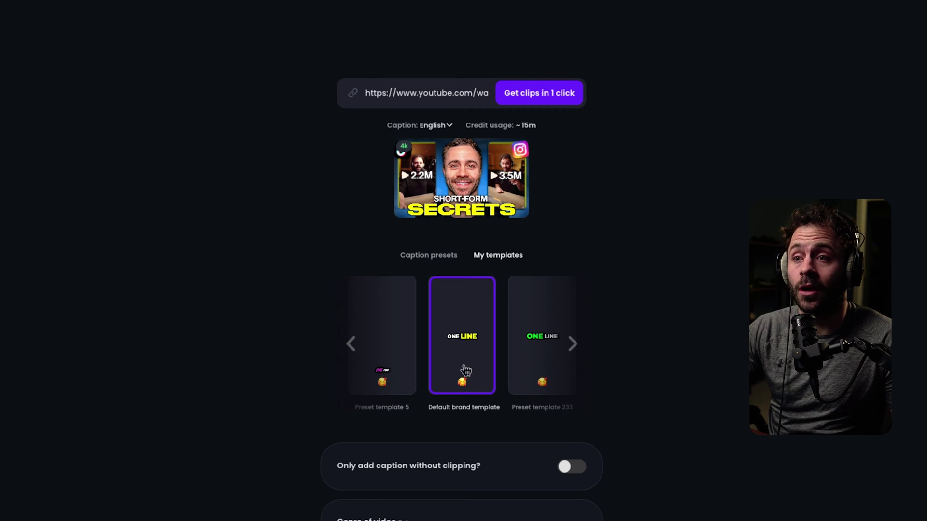
click(434, 256)
scroll(434, 204, down, 7)
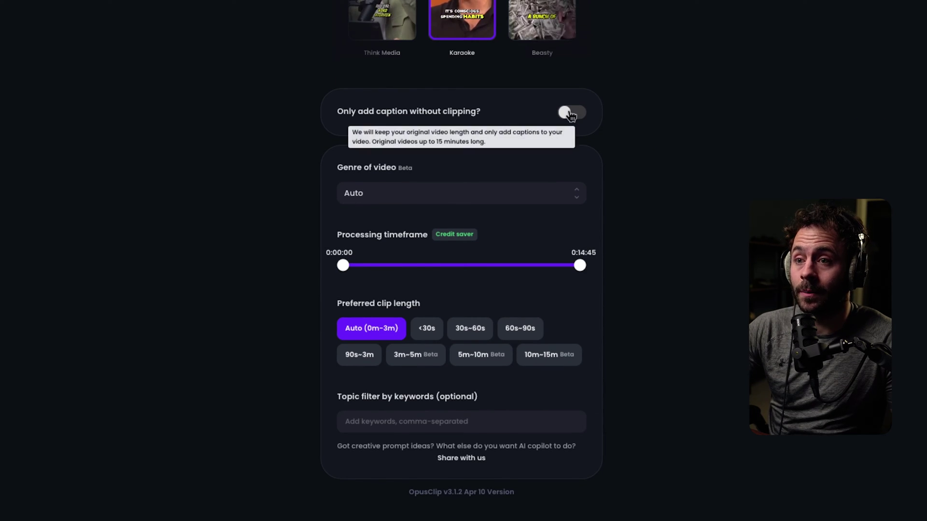
Step: Leave 'Only add caption without clipping' off and keep the genre set to Auto
click(569, 113)
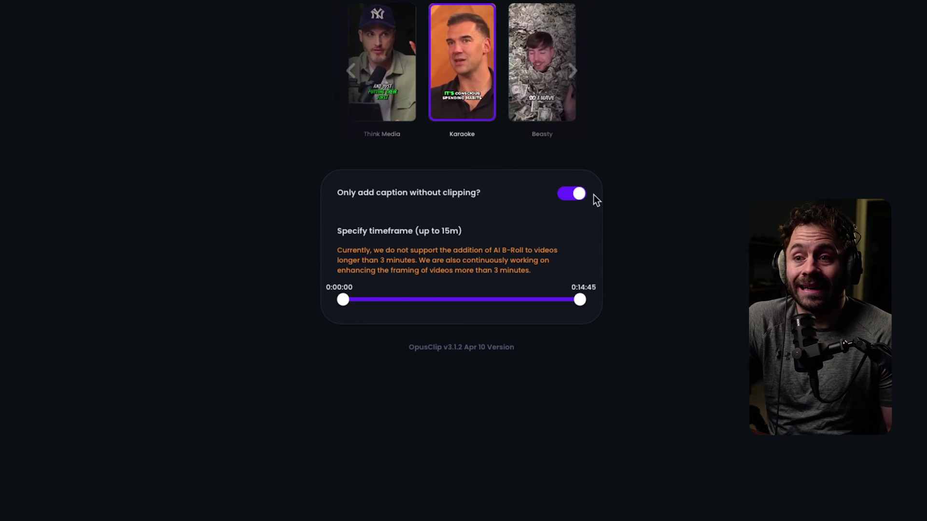
click(574, 193)
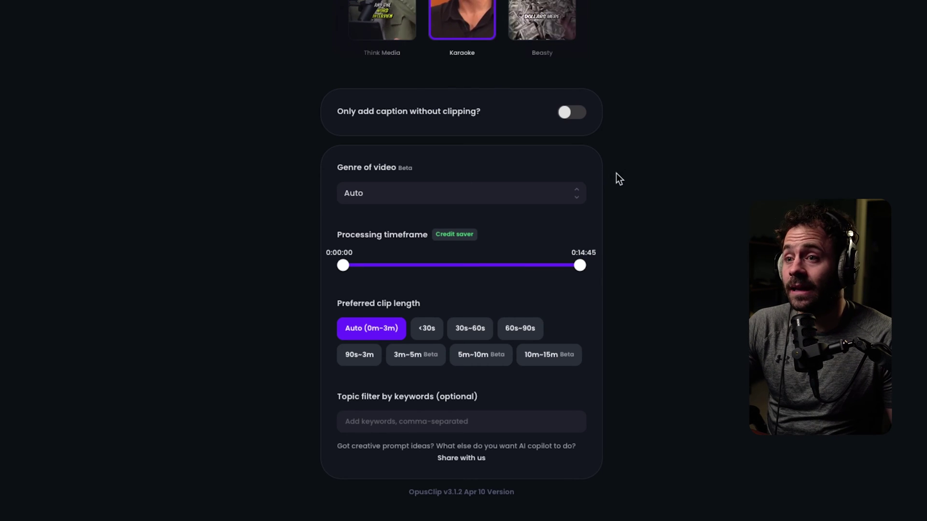
click(571, 193)
click(571, 195)
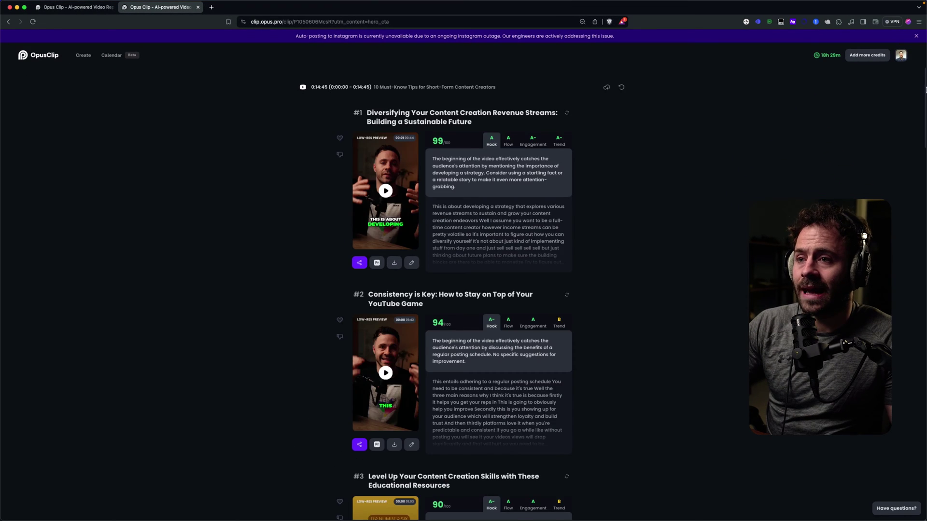
Step: Scroll the ranked clips, select clip #1's hook feedback, then play clip #1's preview
scroll(911, 201, down, 10)
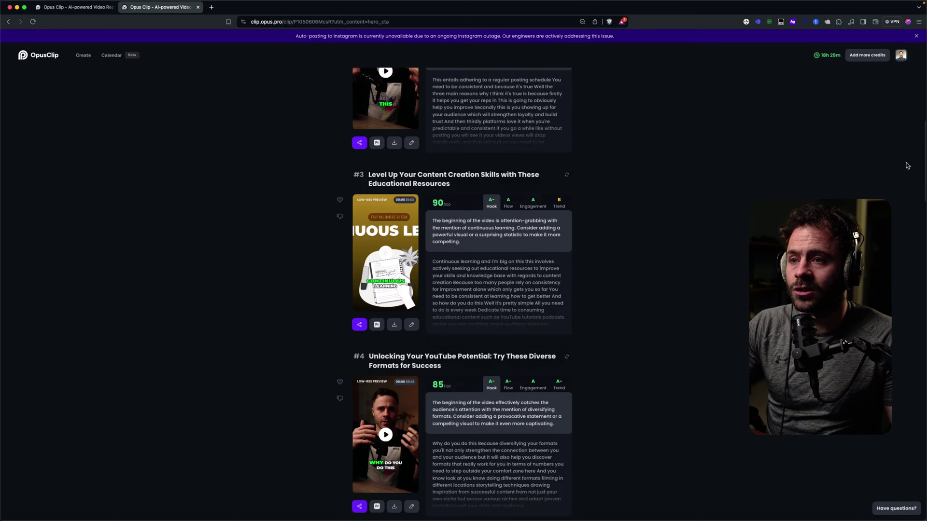
scroll(911, 200, down, 12)
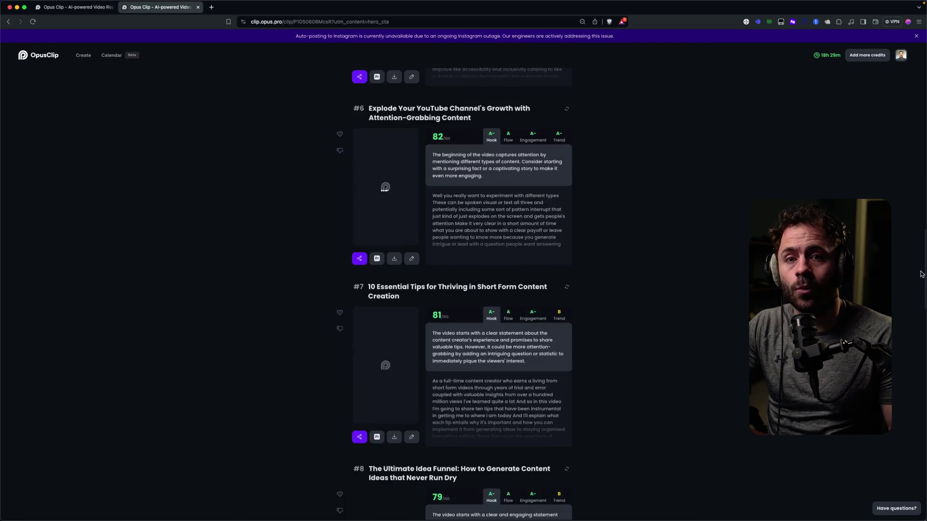
scroll(922, 298, up, 20)
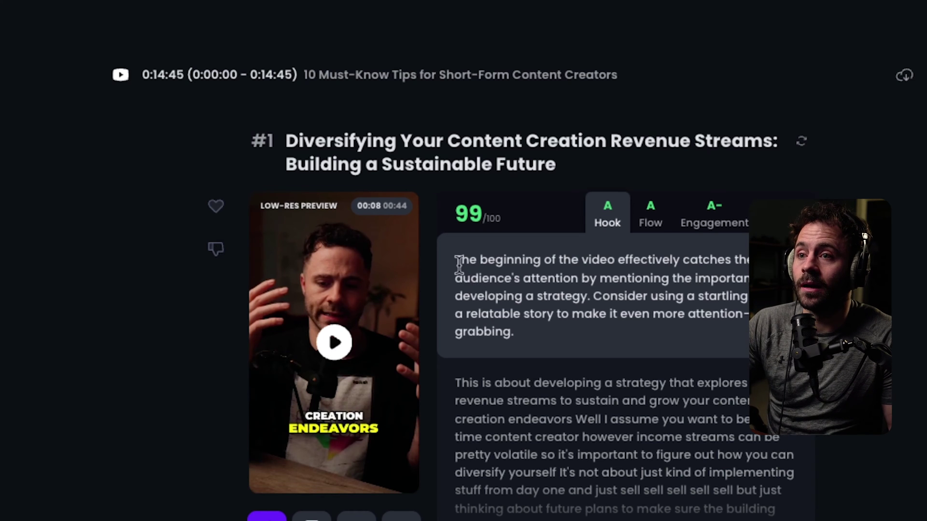
drag(457, 261, 570, 296)
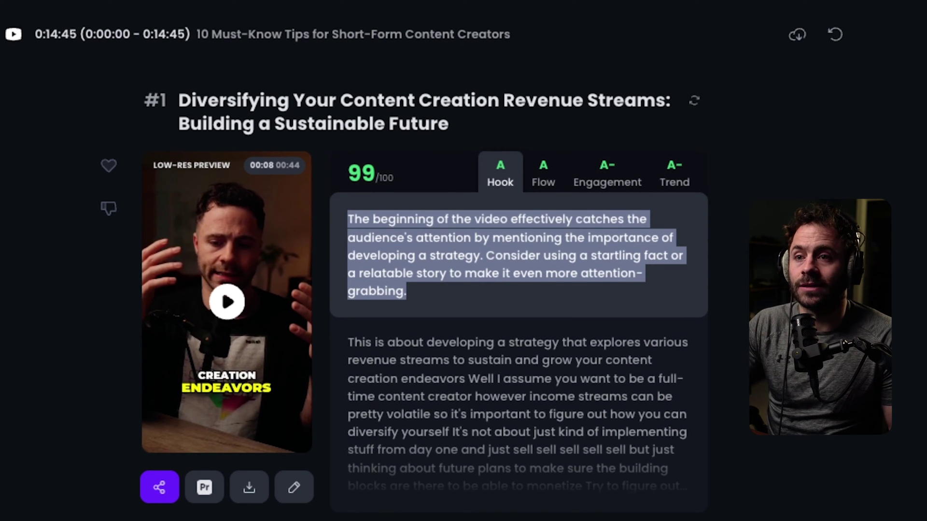
click(565, 295)
scroll(478, 292, down, 3)
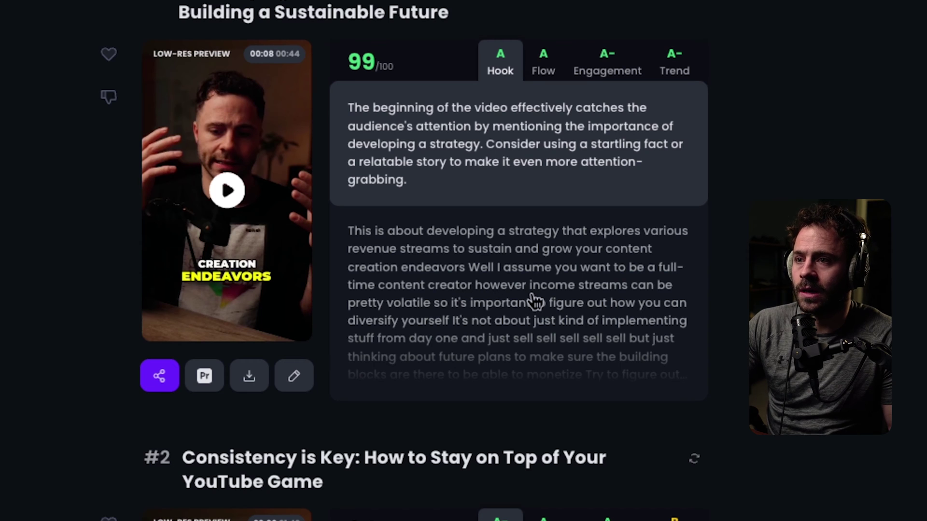
scroll(367, 449, up, 1)
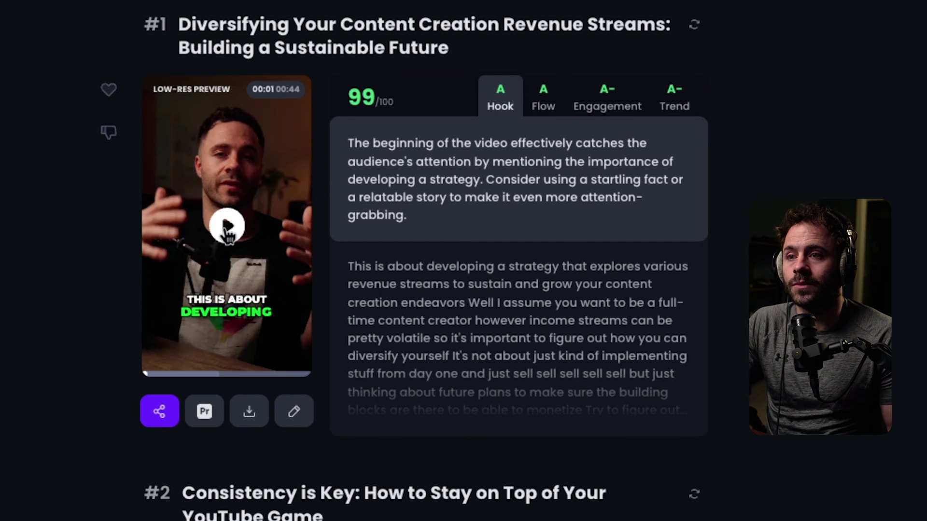
click(227, 227)
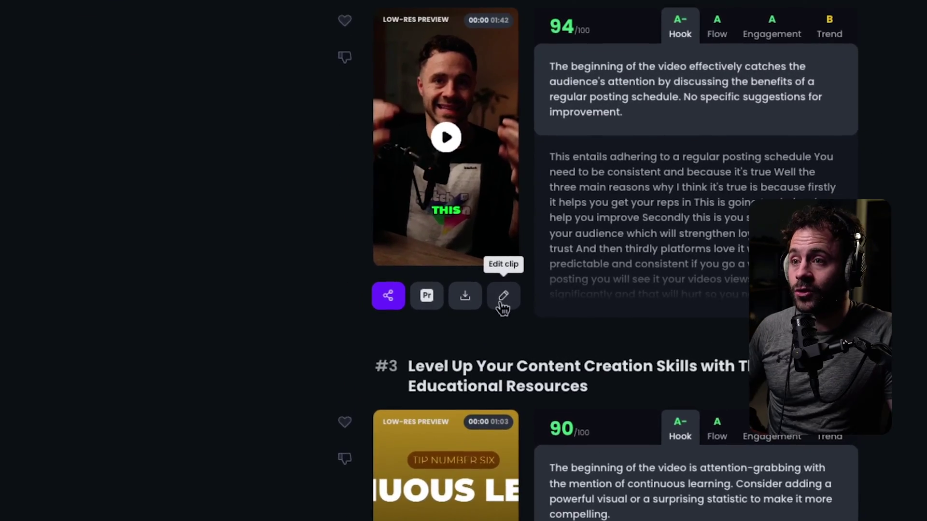
Step: Open clip #2 in the editor and remove its 4 pauses via Fillers & Pauses
click(502, 297)
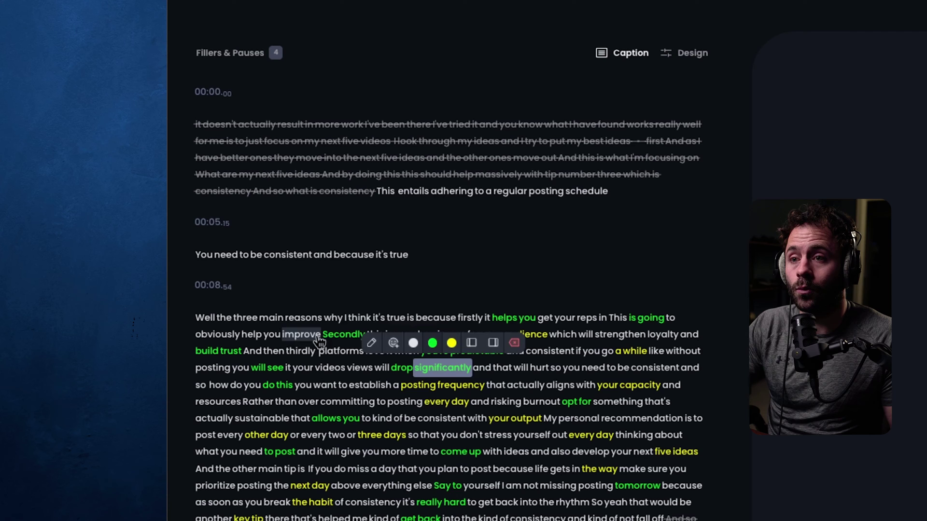
mouse_move(555, 196)
click(235, 59)
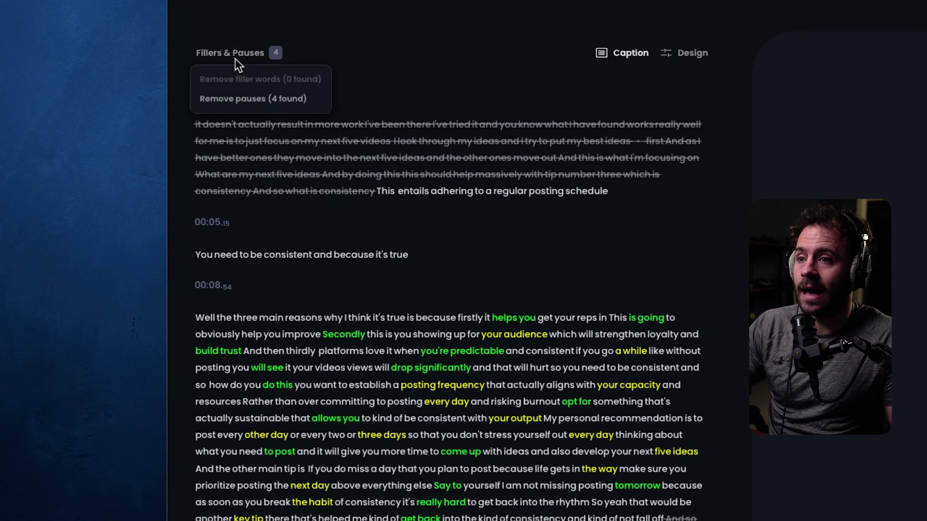
click(252, 103)
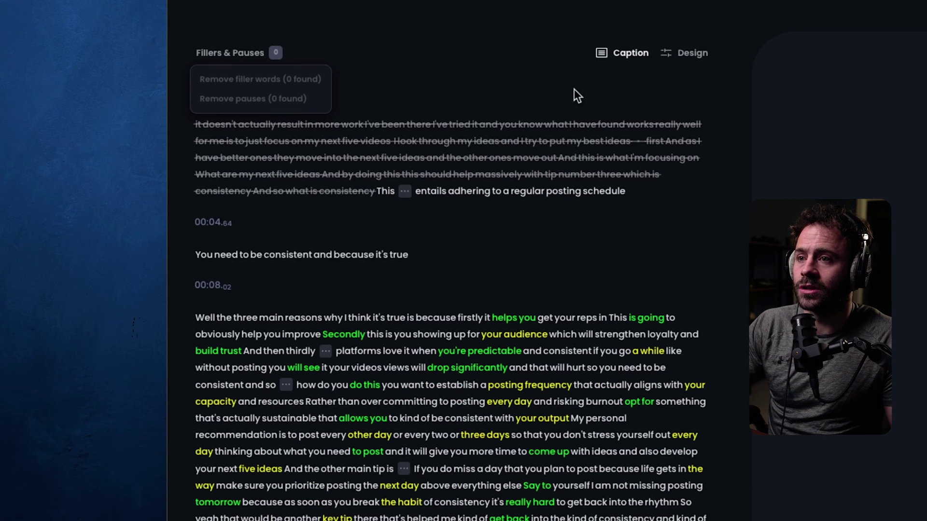
click(685, 54)
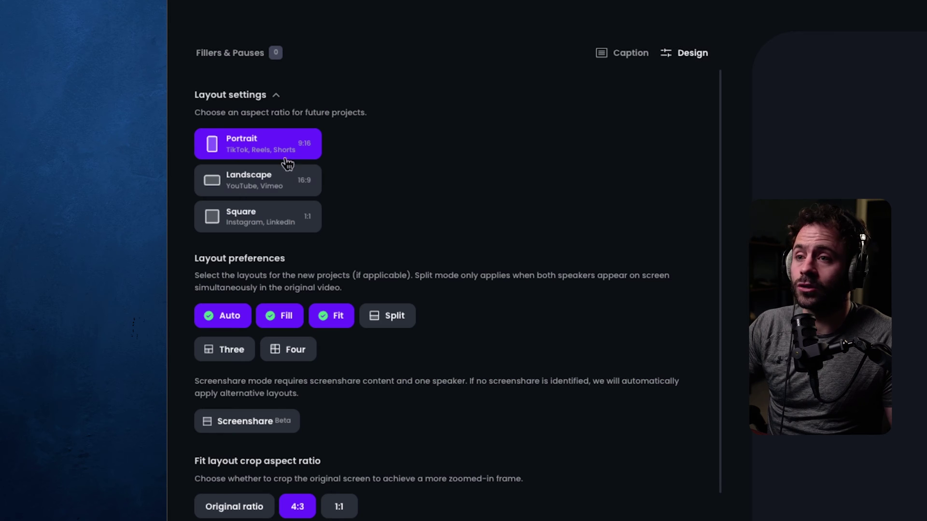
Step: In the Design tab, keep Generate B-Roll set to With AI
mouse_move(269, 357)
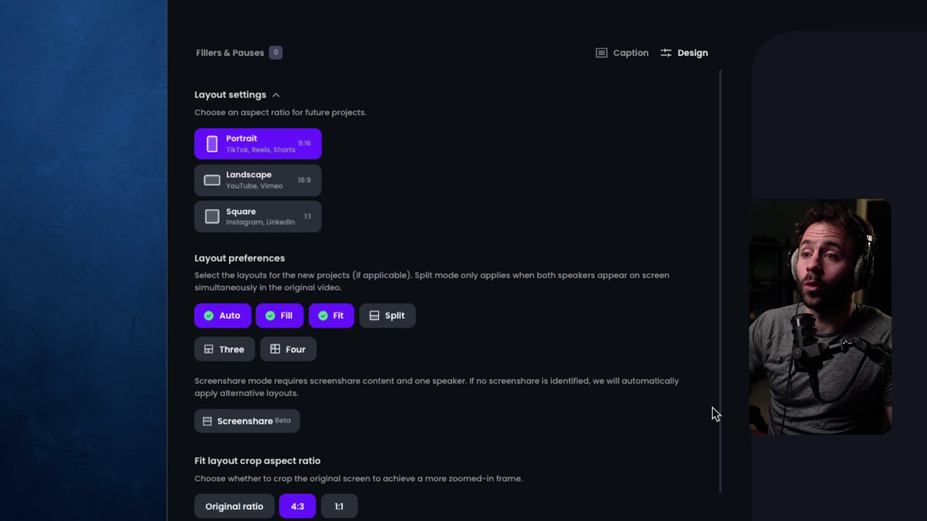
scroll(722, 416, down, 8)
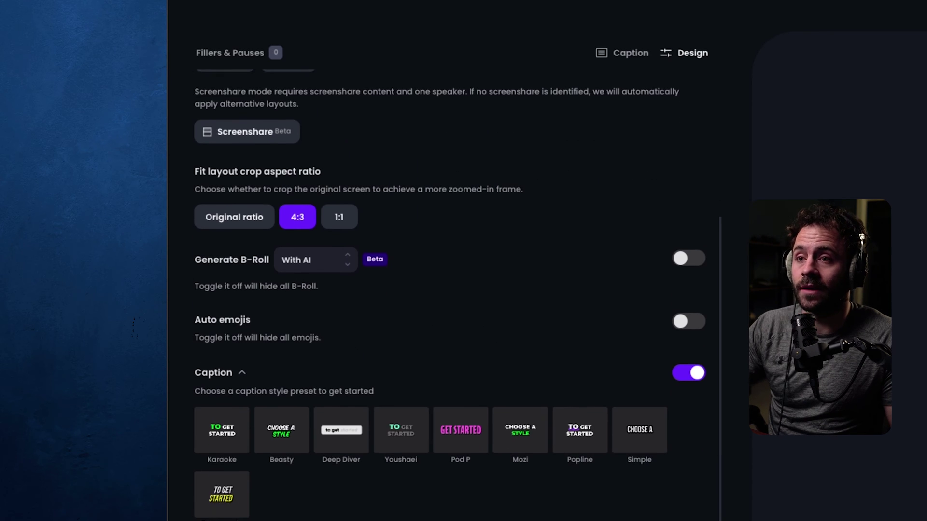
scroll(279, 82, up, 1)
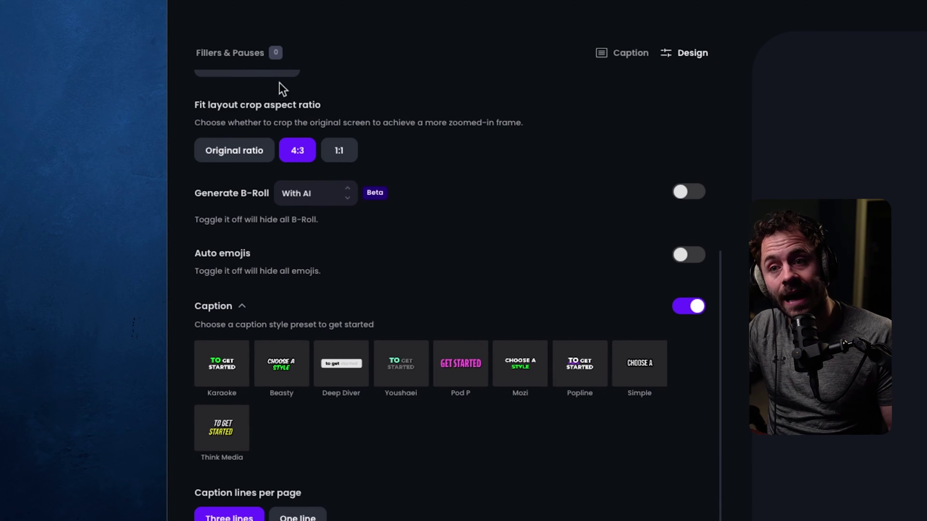
click(332, 191)
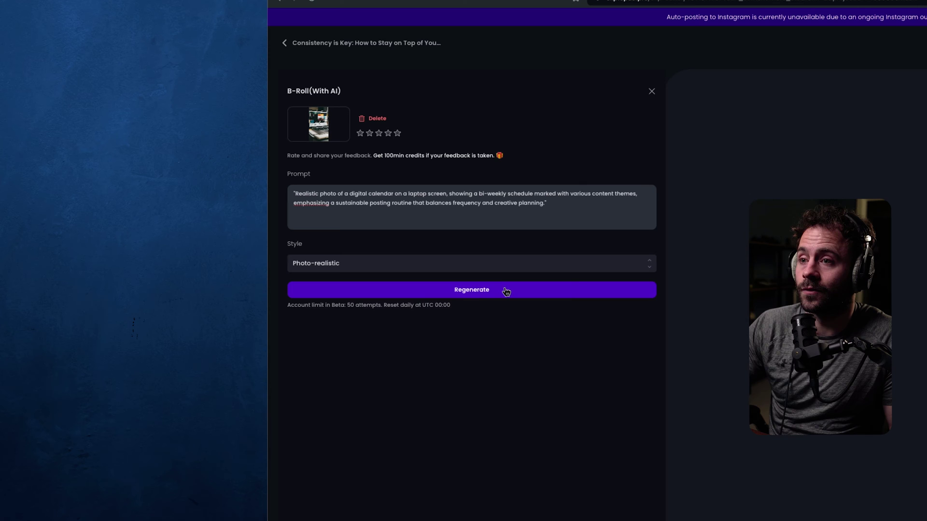
Step: Close the B-Roll details and set the karaoke highlight colour to yellow F7C905FF
click(651, 92)
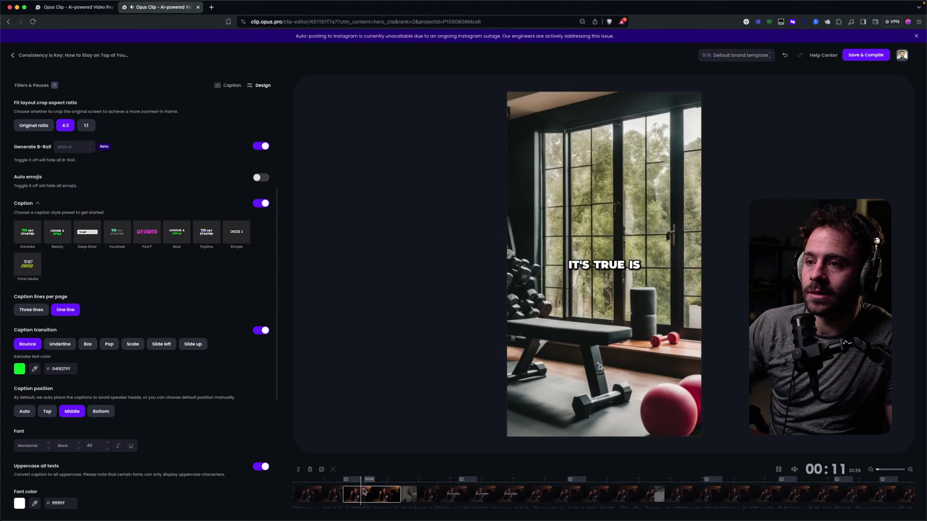
click(339, 496)
click(20, 370)
click(23, 357)
click(153, 386)
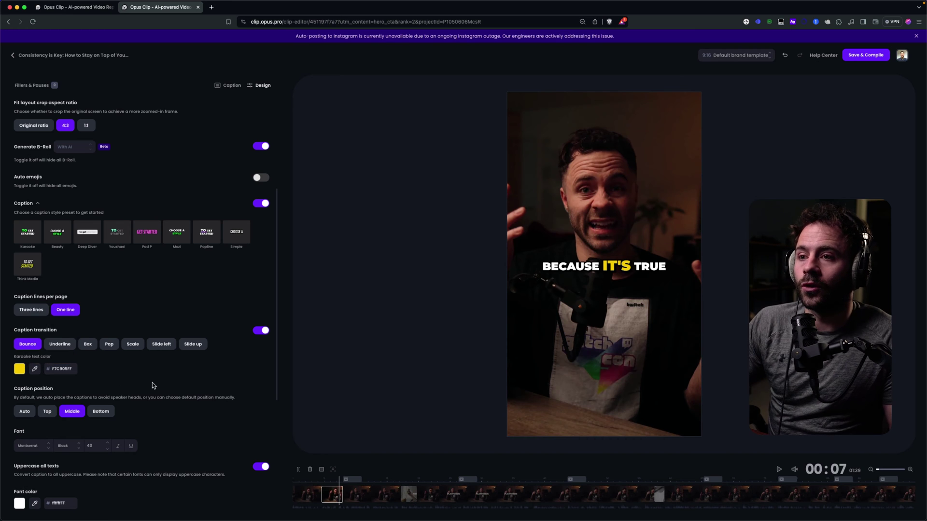
Step: Rename the default brand template to Main Template
scroll(148, 414, down, 5)
scroll(137, 313, up, 1)
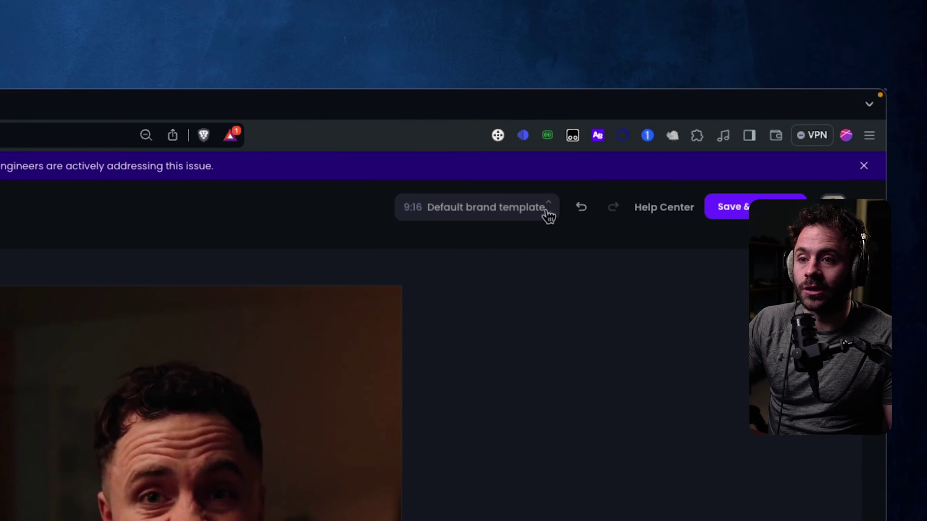
click(549, 215)
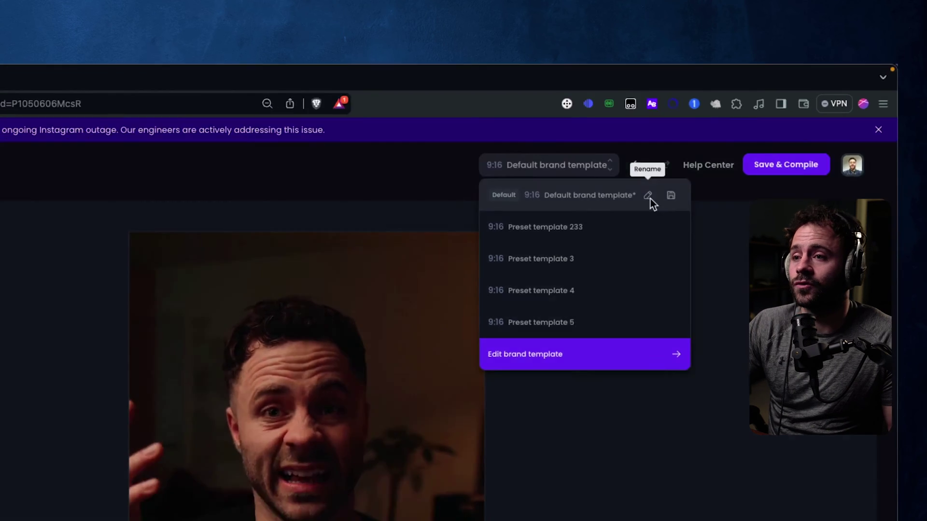
click(649, 196)
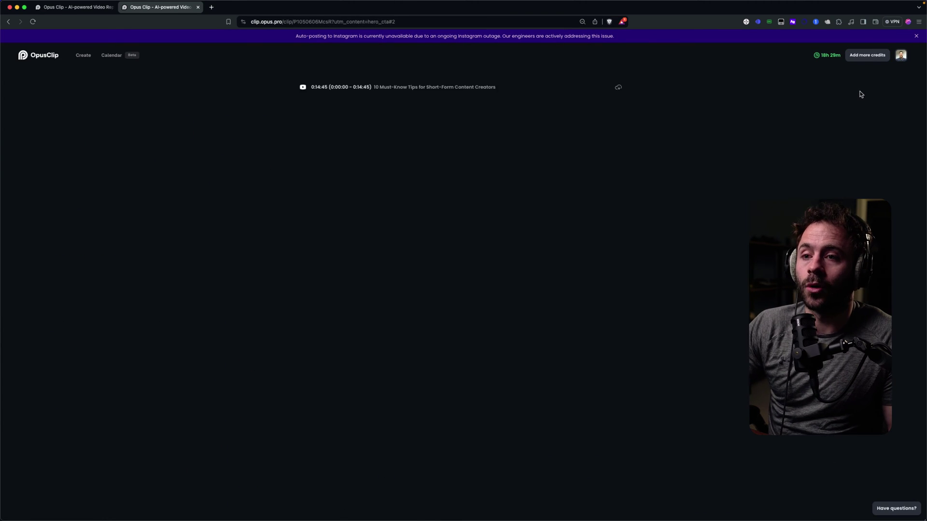
Step: Scroll the clip list down to #2, Consistency is Key, scored 94/100
scroll(574, 244, down, 15)
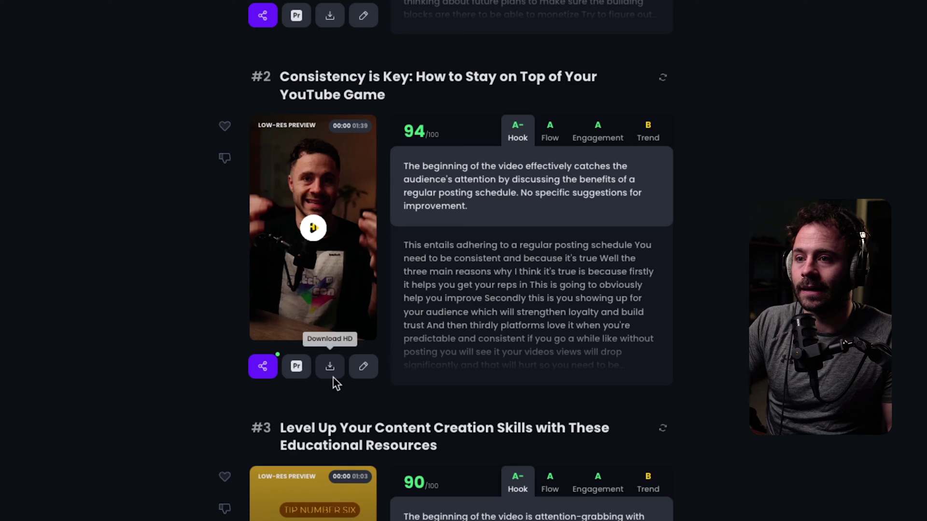
Step: Save Consistency is Key to Downloads as an HD MP4 and as an XML export
click(333, 378)
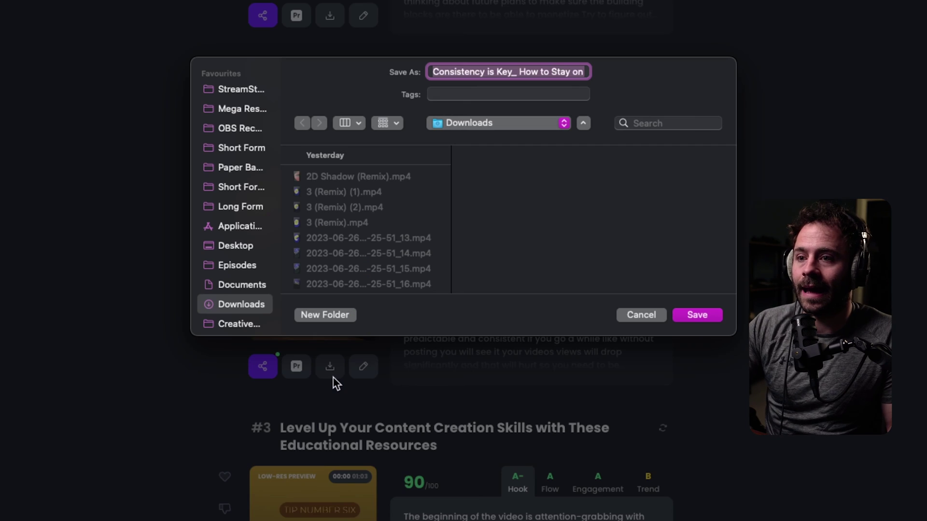
click(697, 313)
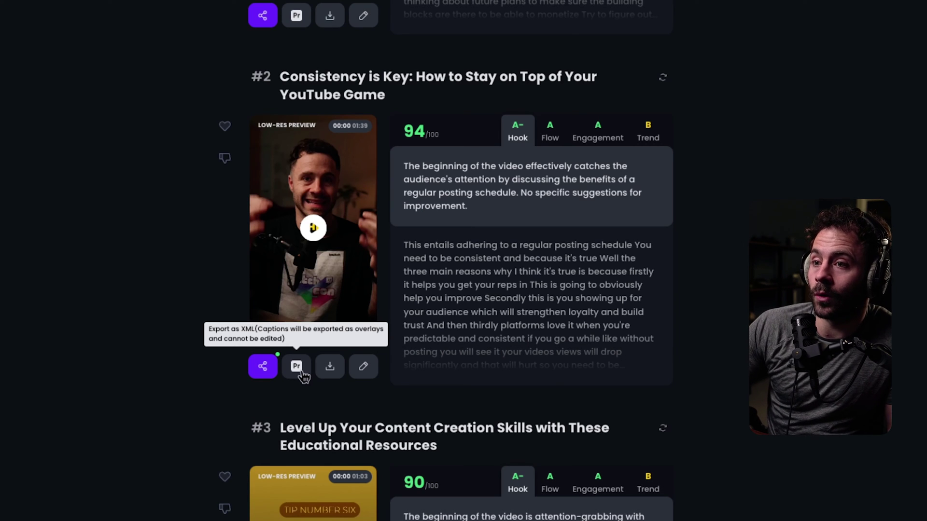
click(298, 369)
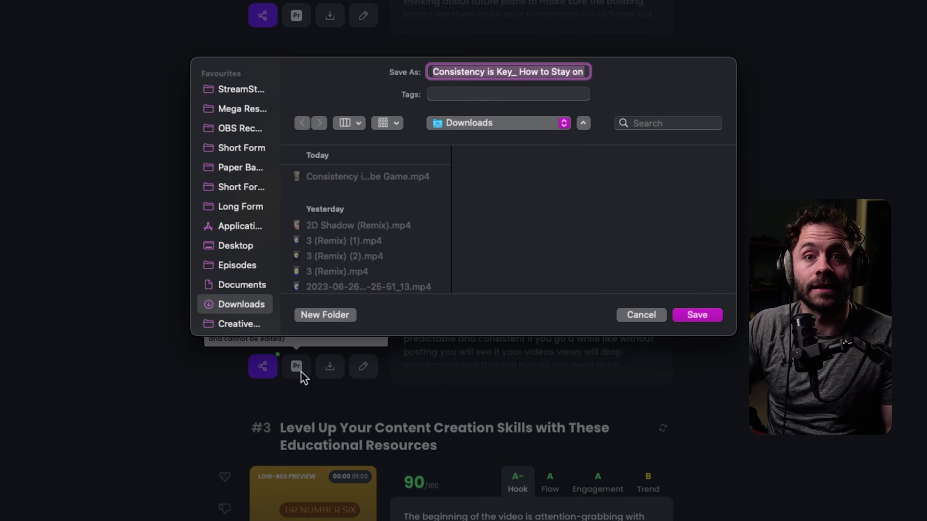
click(698, 315)
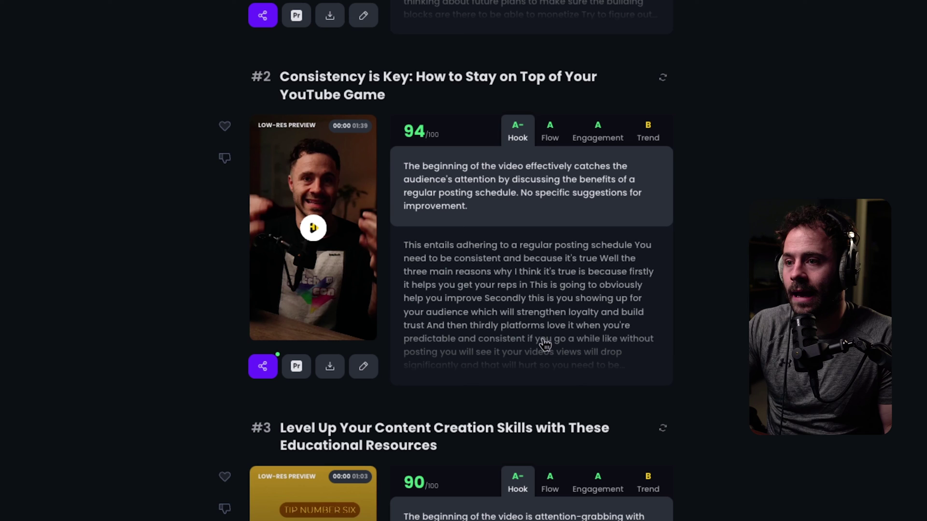
Step: Schedule Consistency is Key on YouTube, TikTok and Instagram for 8 May 2024, 9:00 PM
click(263, 372)
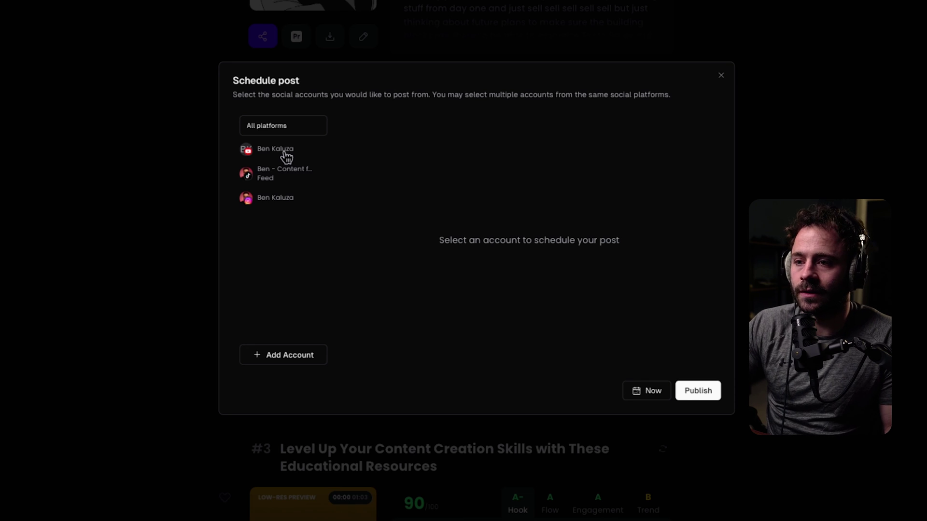
click(287, 154)
click(288, 172)
click(284, 202)
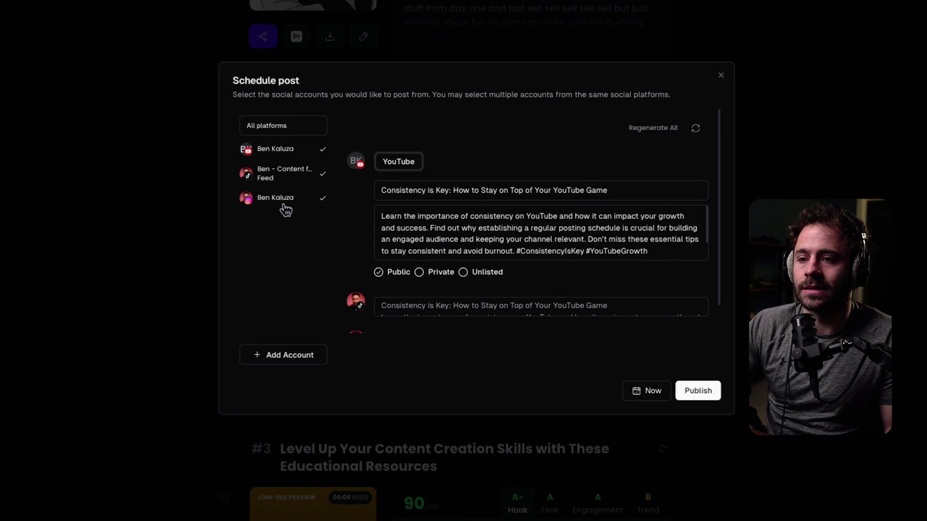
click(646, 390)
click(646, 479)
click(562, 390)
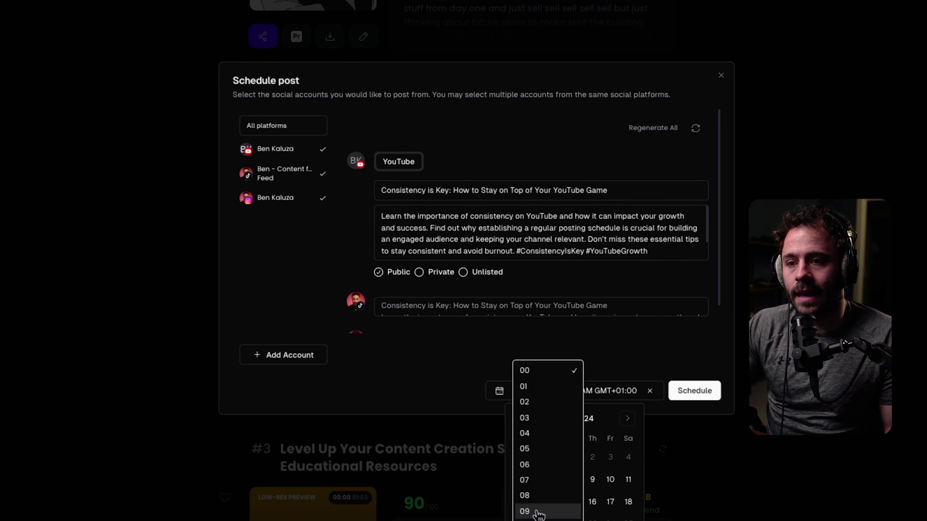
click(535, 509)
click(695, 392)
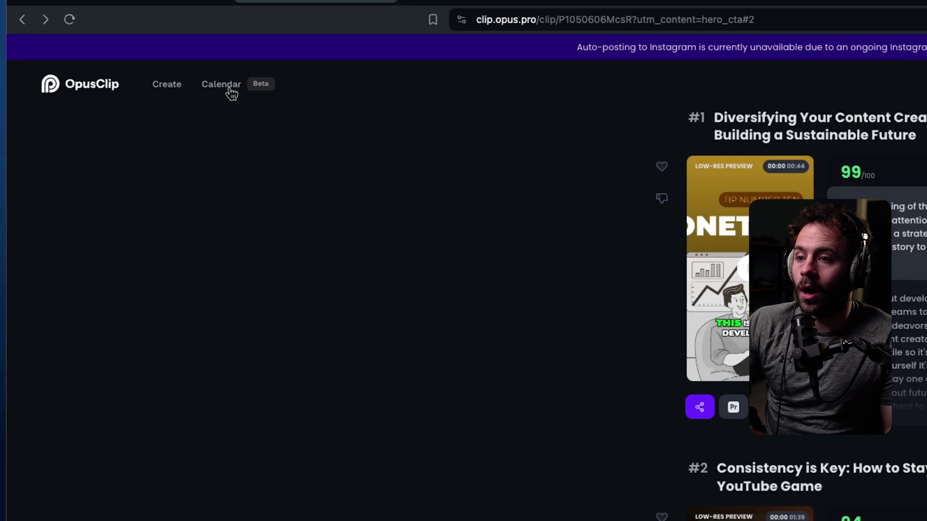
Step: From the Calendar, add a post with a clip from the short-form tips project and schedule it
click(399, 203)
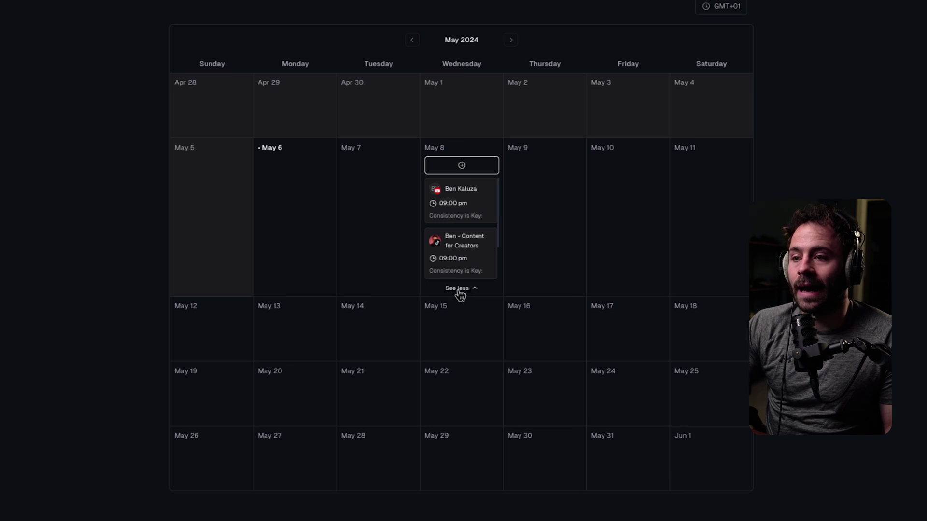
click(549, 168)
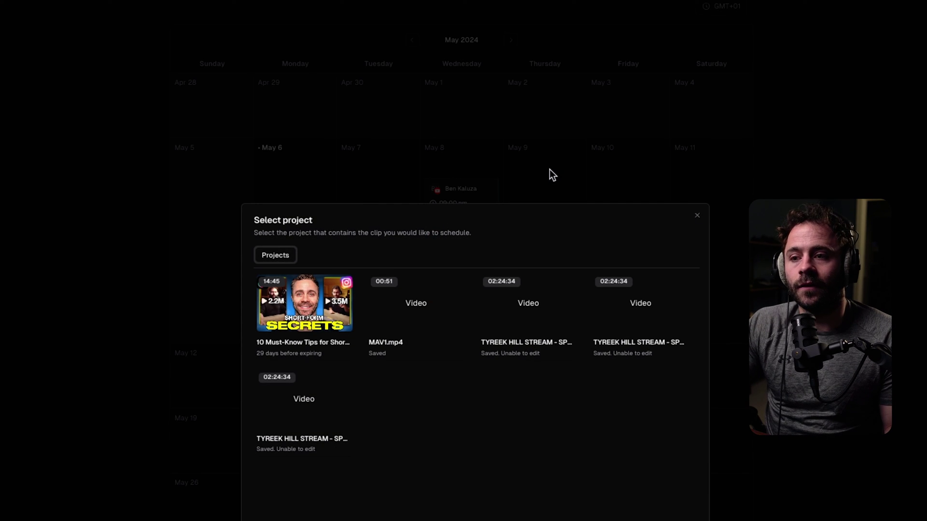
click(304, 309)
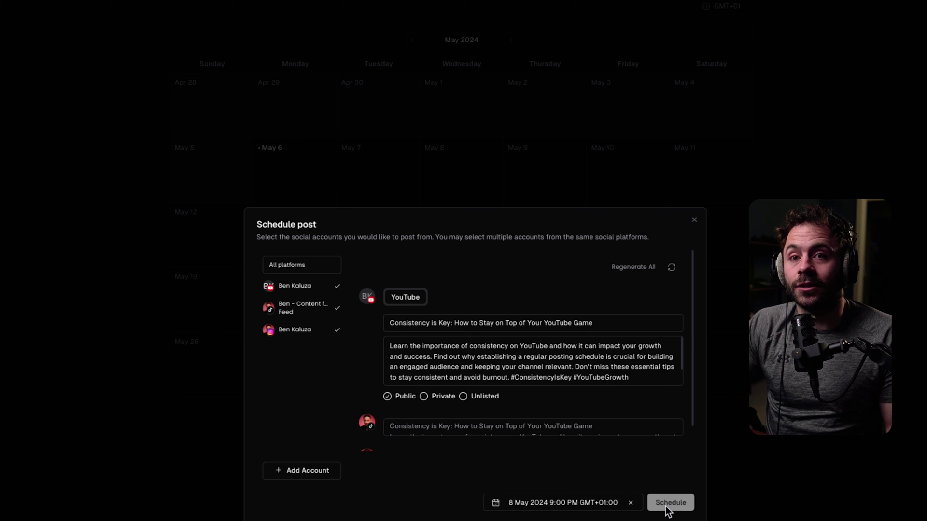
click(667, 505)
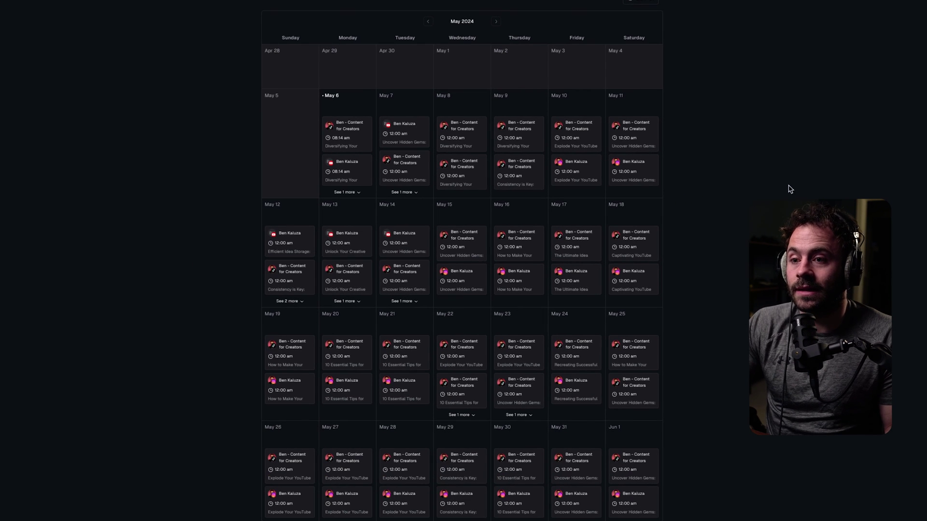